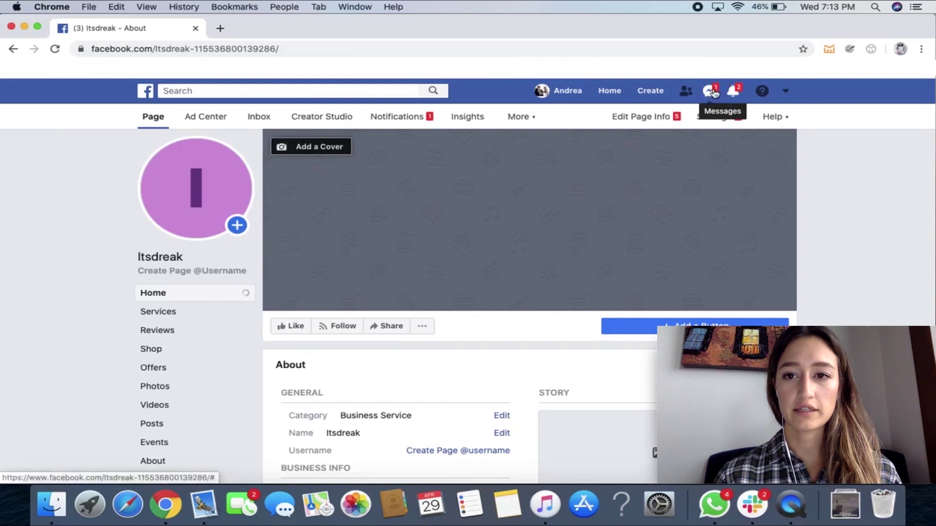
# - Check the personal account's recent messages, friend requests and notifications
pyautogui.click(710, 94)
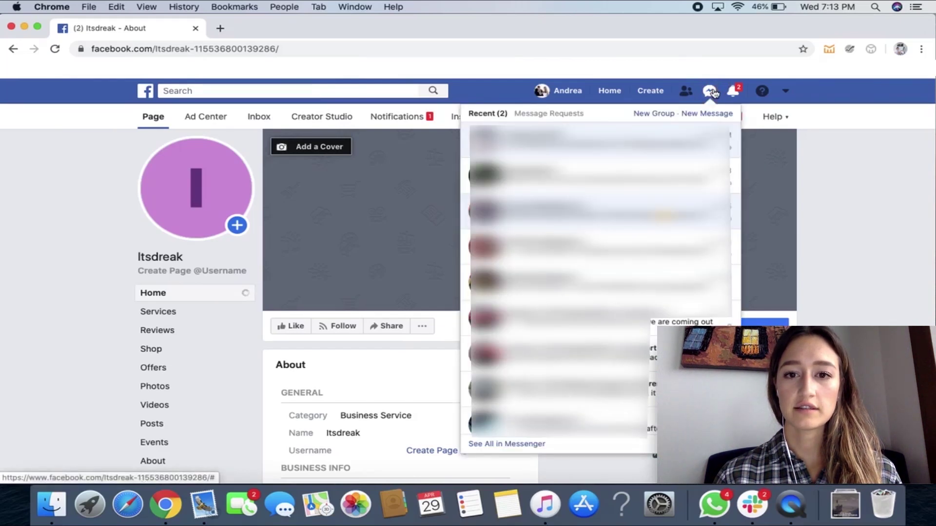
pyautogui.click(711, 92)
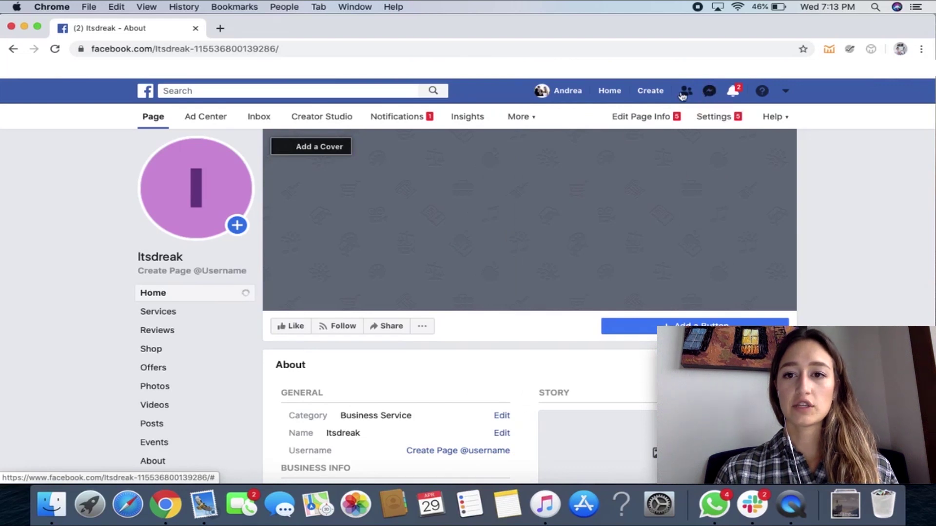
pyautogui.click(690, 97)
pyautogui.click(690, 97)
pyautogui.click(733, 93)
pyautogui.click(733, 94)
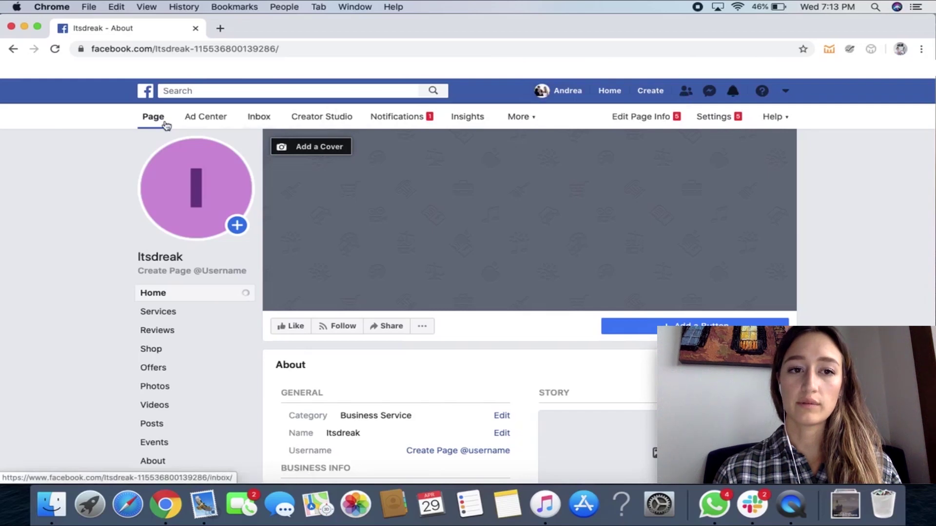
# - Go to the home feed and reopen the Itsdreak page from its shortcuts
pyautogui.click(616, 95)
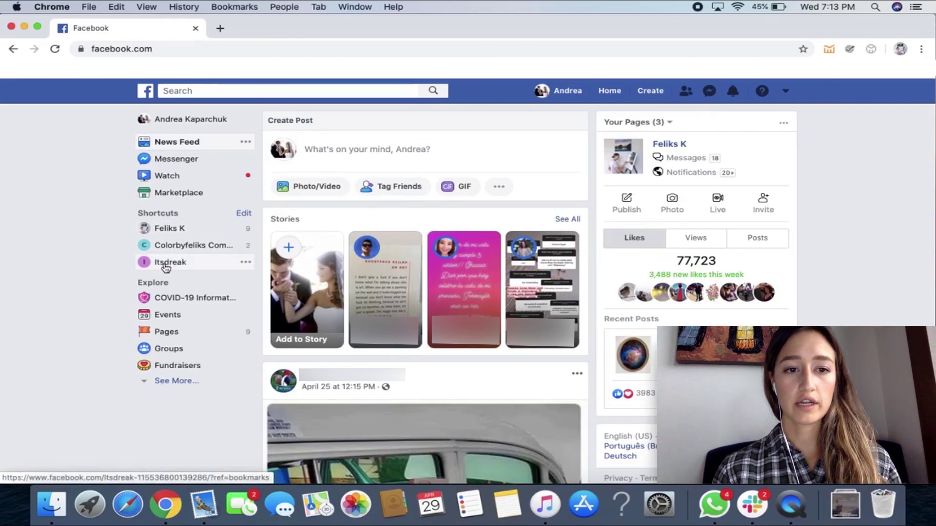
pyautogui.click(189, 269)
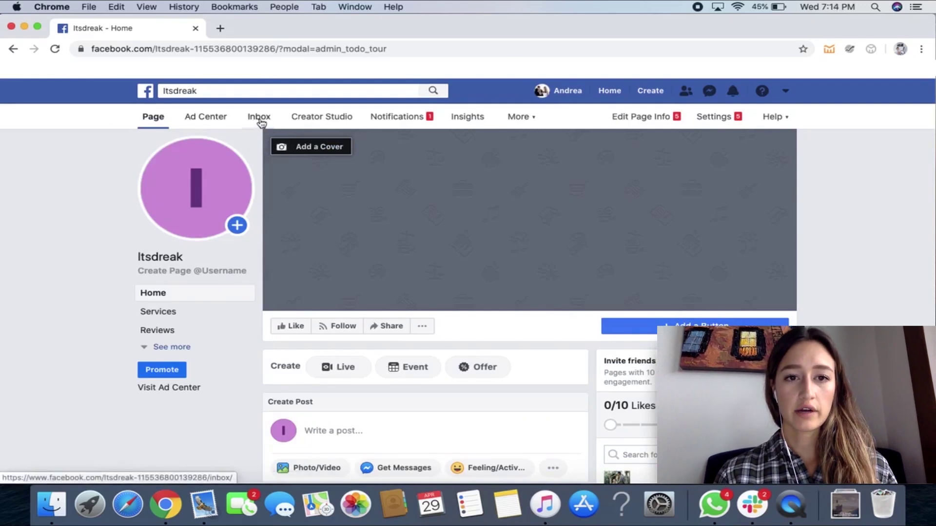
# - Examine the Itsdreak page's Insights overview, from the summary cards to recent posts, and the available date ranges
pyautogui.click(479, 125)
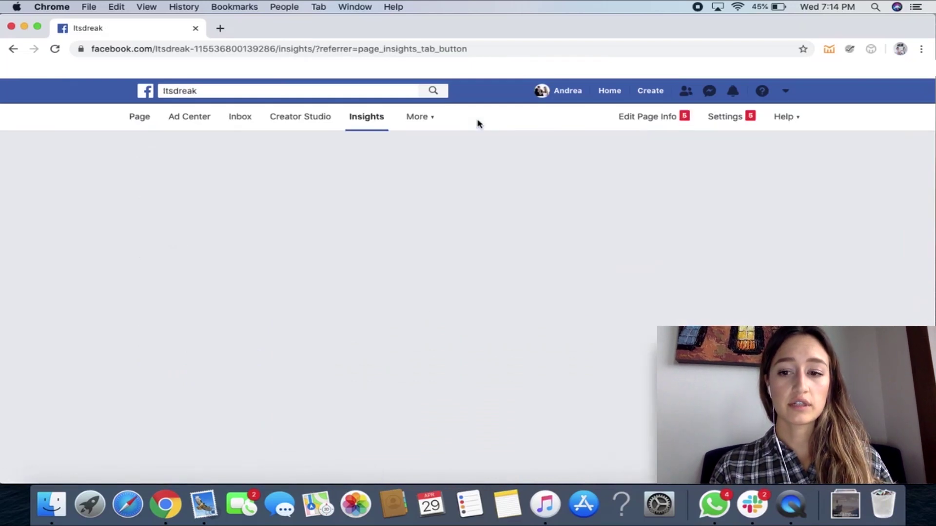
pyautogui.scroll(-4, 366, 267)
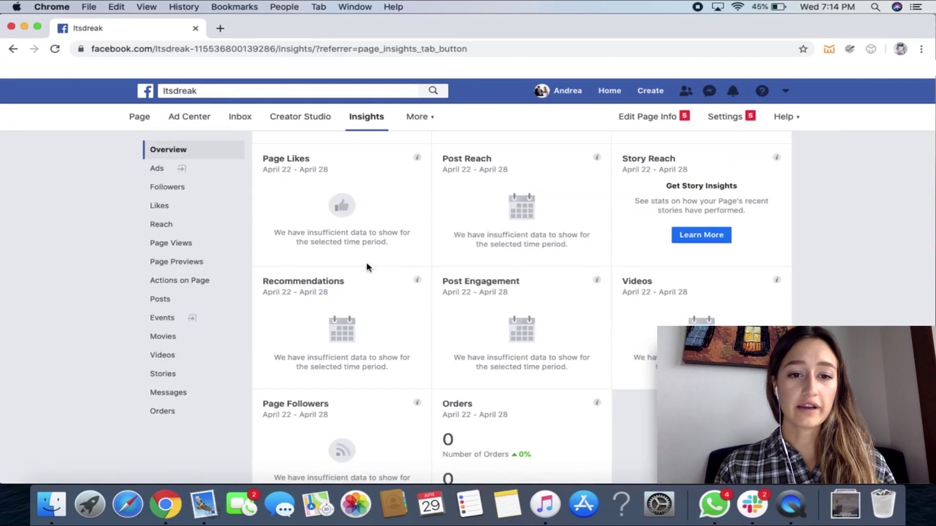
pyautogui.scroll(-1, 366, 267)
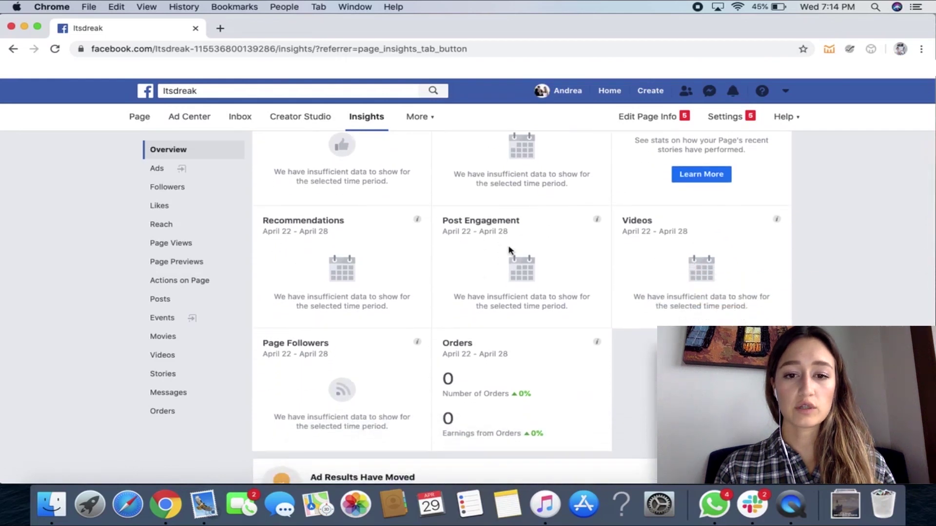
pyautogui.scroll(-3, 508, 250)
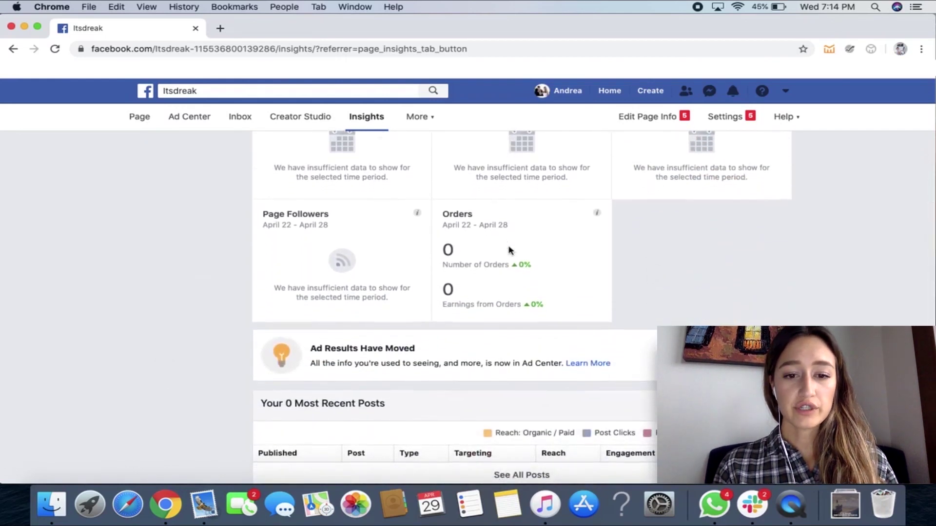
pyautogui.scroll(-2, 508, 250)
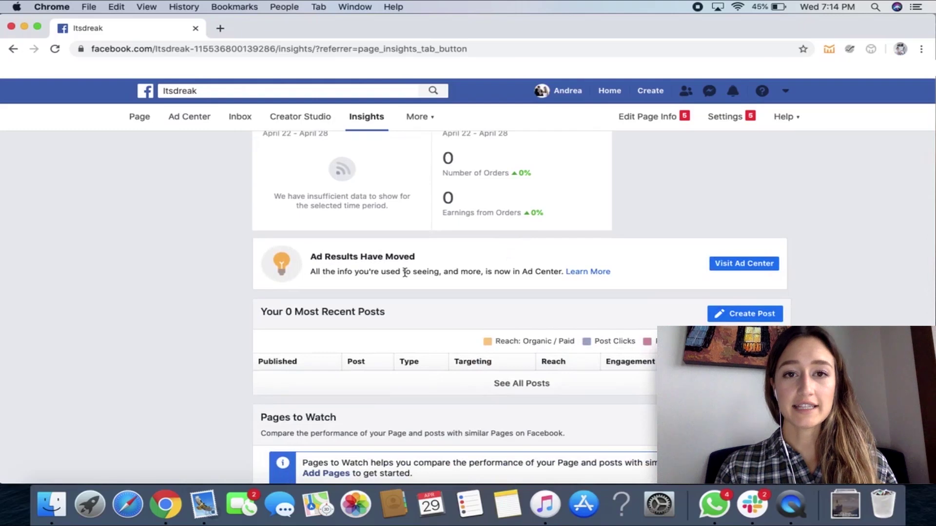
pyautogui.scroll(6, 405, 271)
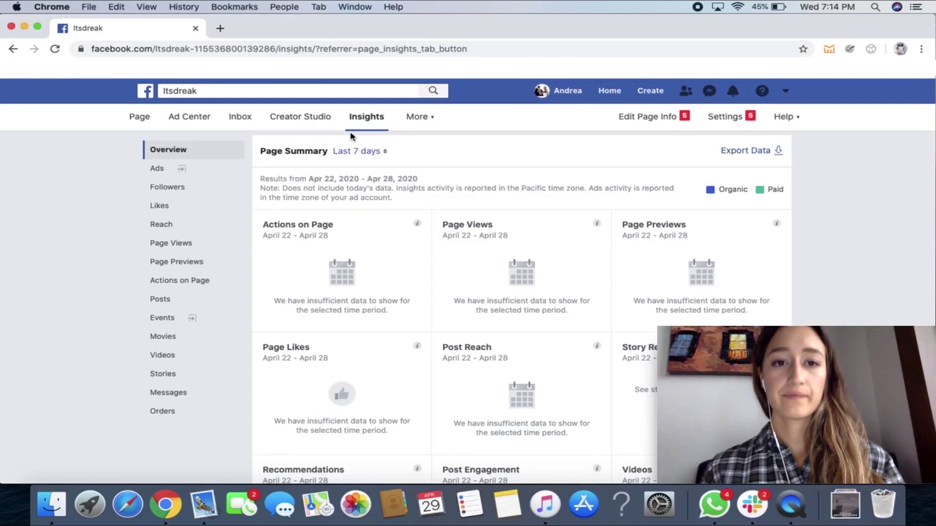
pyautogui.click(384, 154)
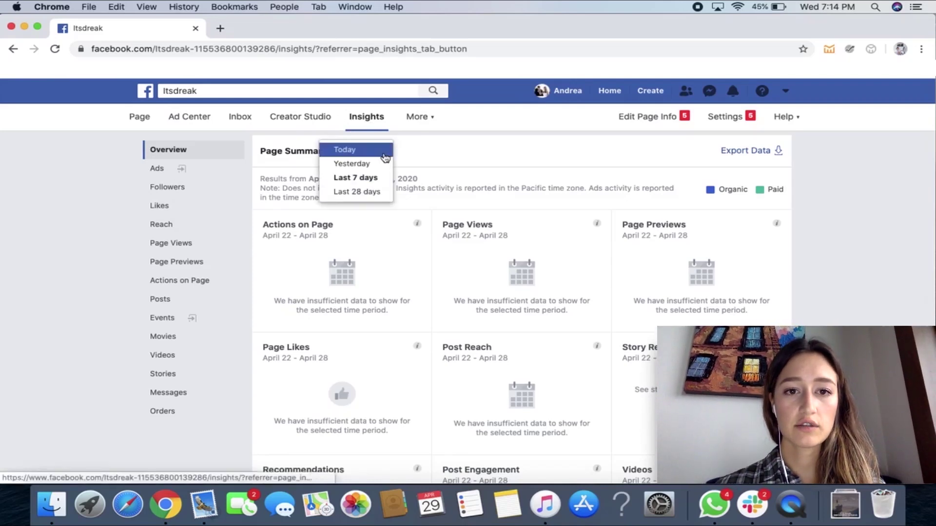
pyautogui.click(437, 158)
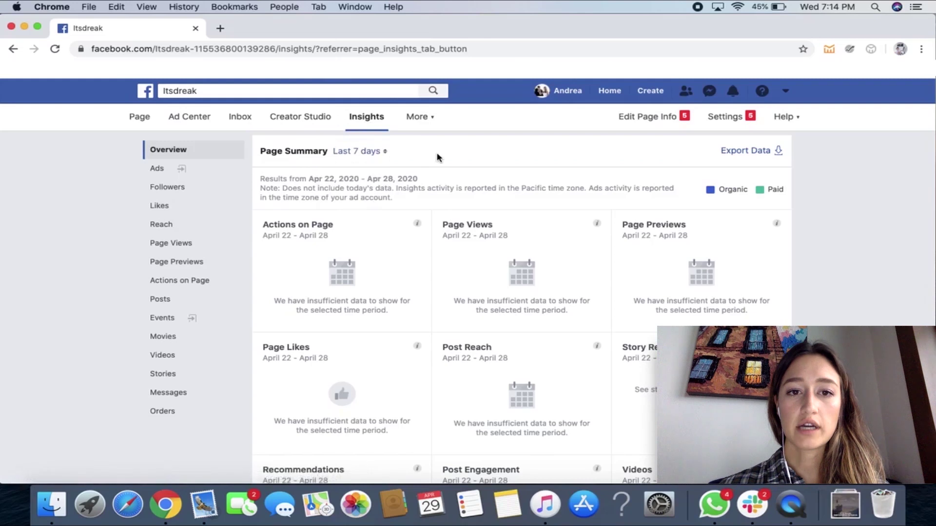
# - Open Creator Studio and examine the Monetization overview, including the eligibility requirements of the other monetization tools
pyautogui.click(314, 126)
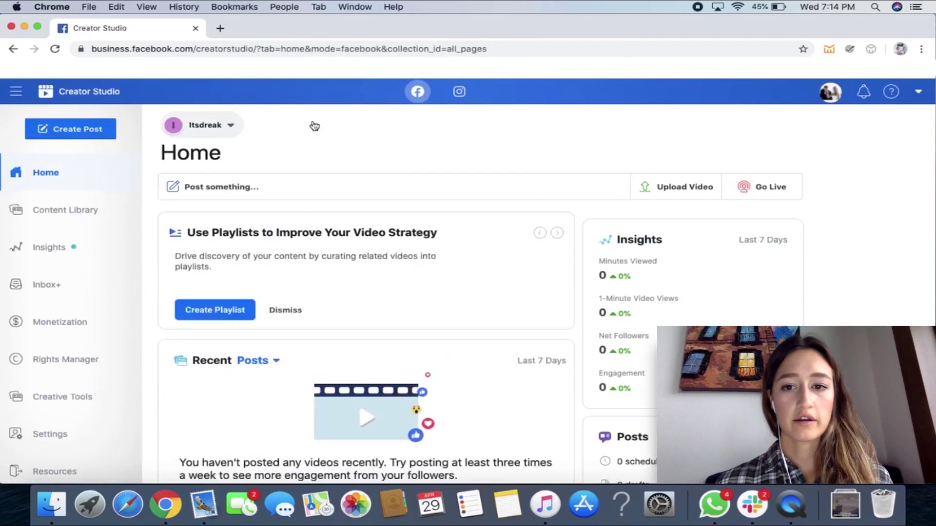
pyautogui.click(60, 321)
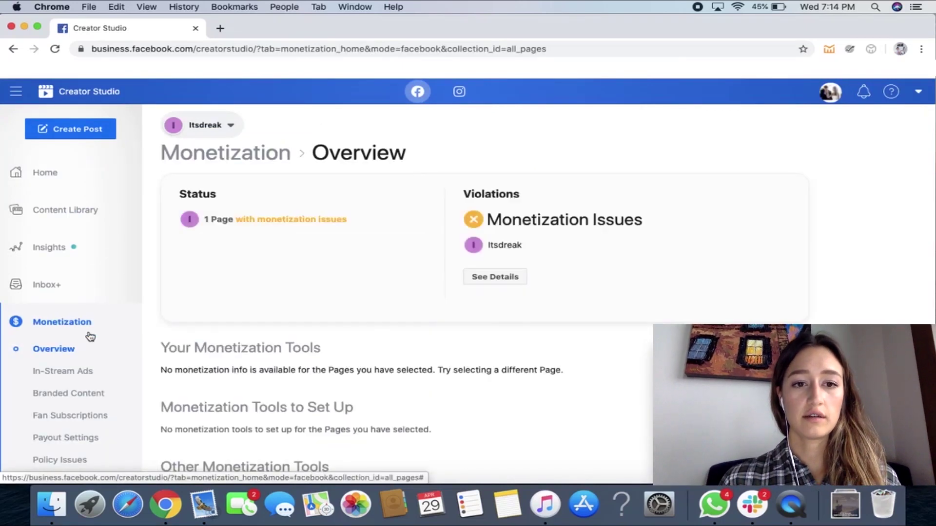
pyautogui.scroll(-5, 215, 341)
pyautogui.scroll(-2, 215, 341)
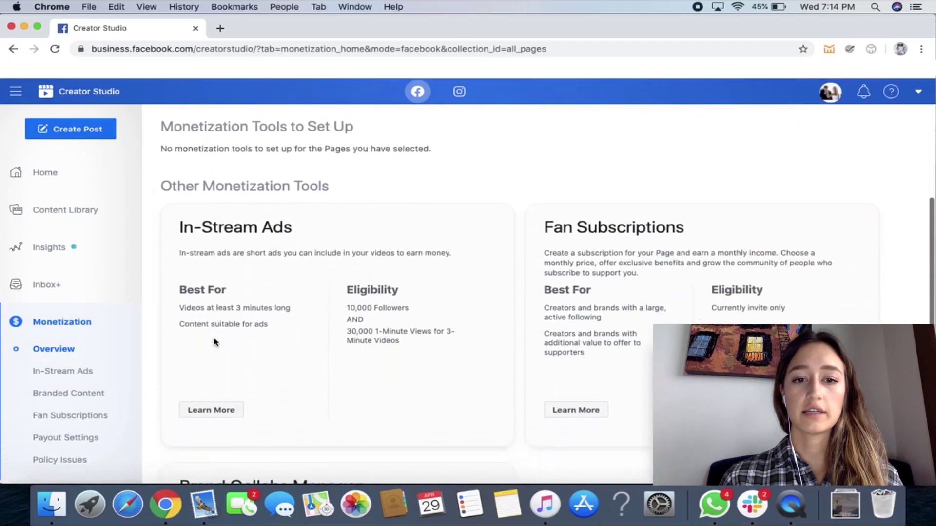
pyautogui.scroll(6, 215, 341)
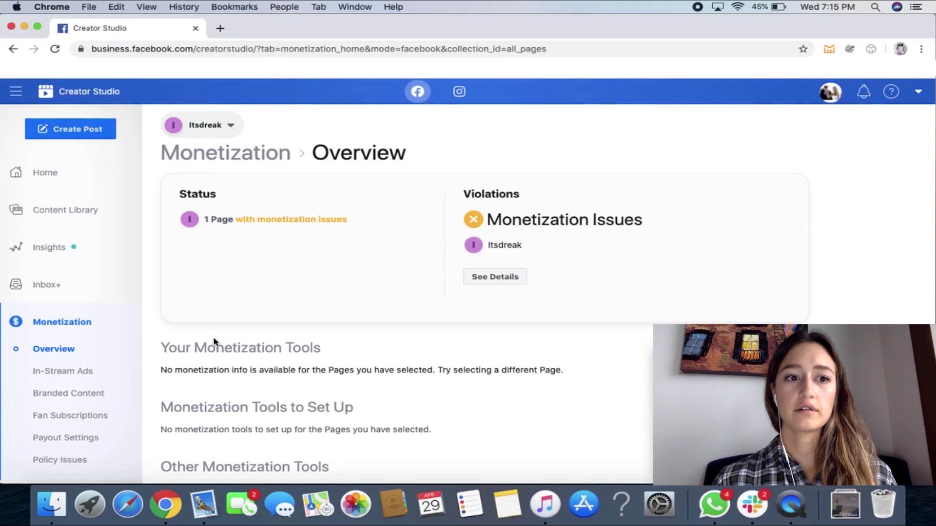
# - Return to the Creator Studio home and look at the Instagram content library before switching back to Facebook
pyautogui.click(45, 173)
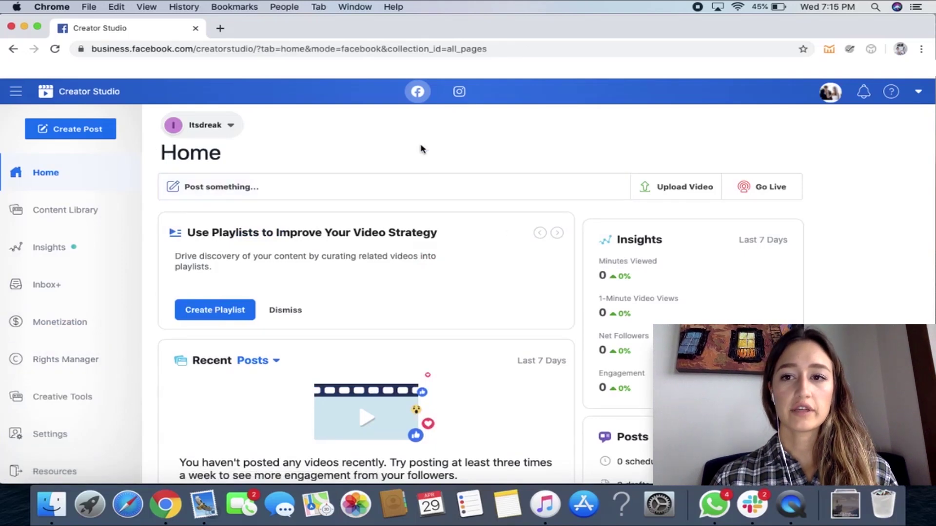
pyautogui.click(463, 96)
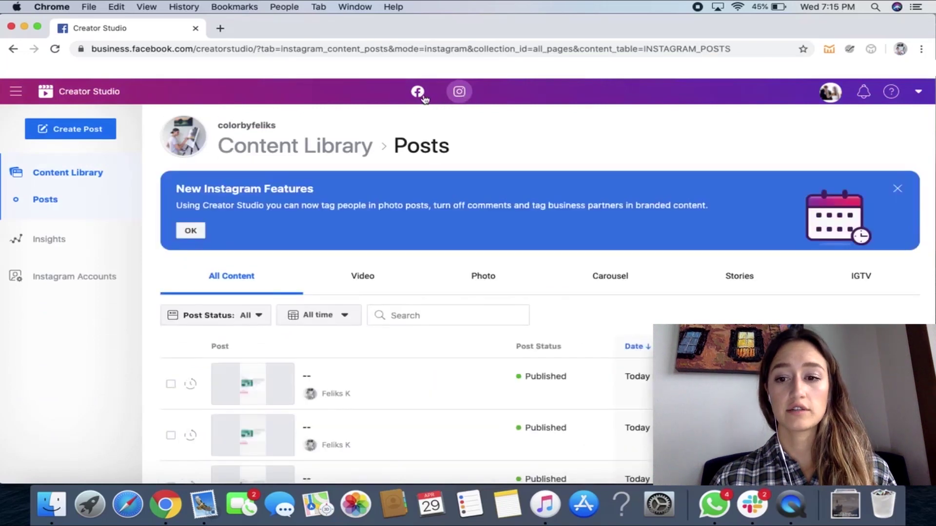
pyautogui.click(420, 94)
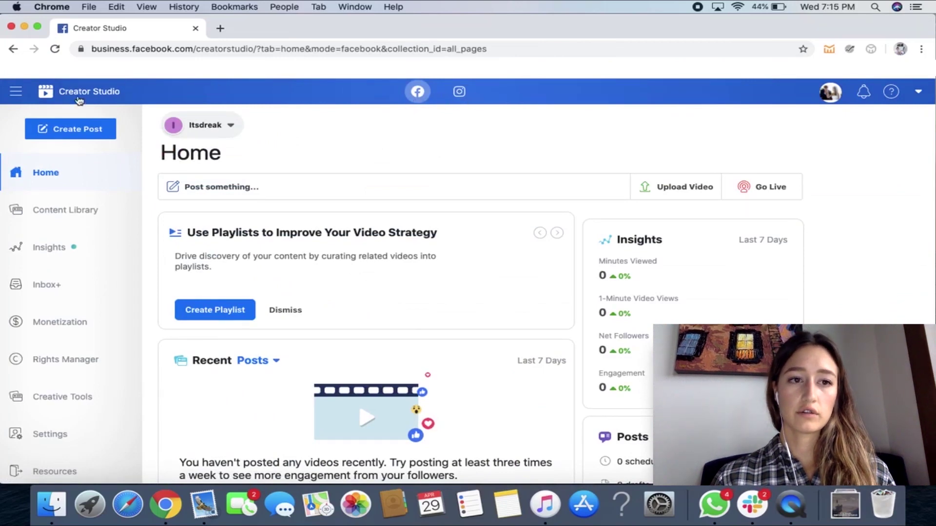
# - Try to go back from Creator Studio to the Itsdreak page
pyautogui.click(12, 95)
pyautogui.click(11, 94)
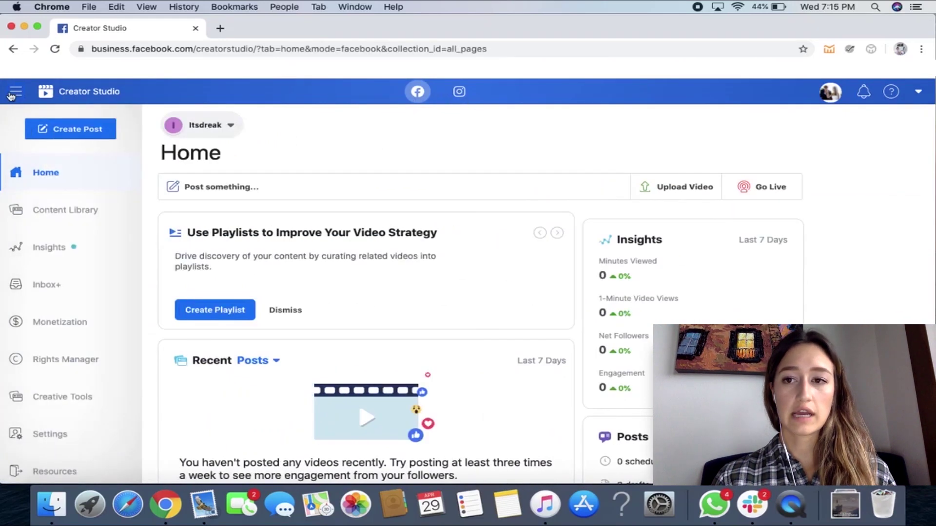
pyautogui.click(12, 49)
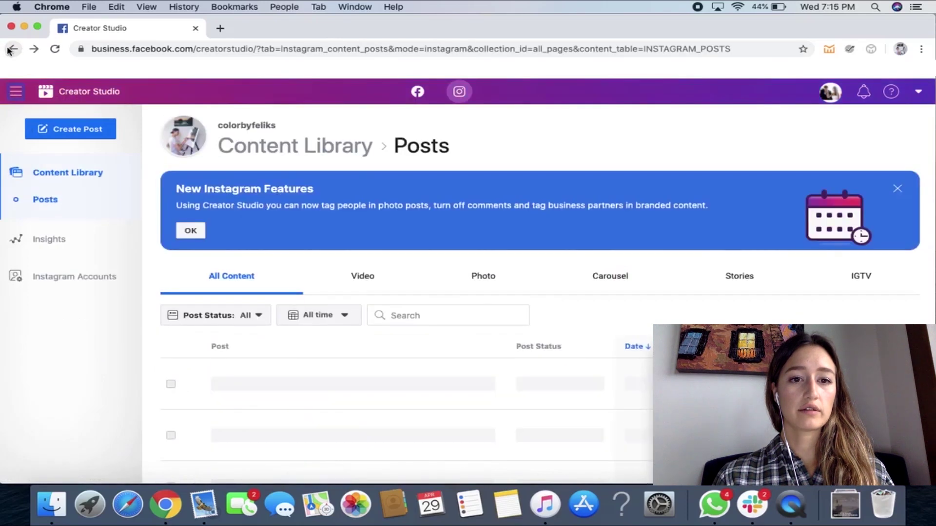
pyautogui.click(11, 49)
pyautogui.click(12, 50)
pyautogui.click(12, 49)
# - Open the main Facebook site in place of Creator Studio and go to the Itsdreak page
pyautogui.click(826, 95)
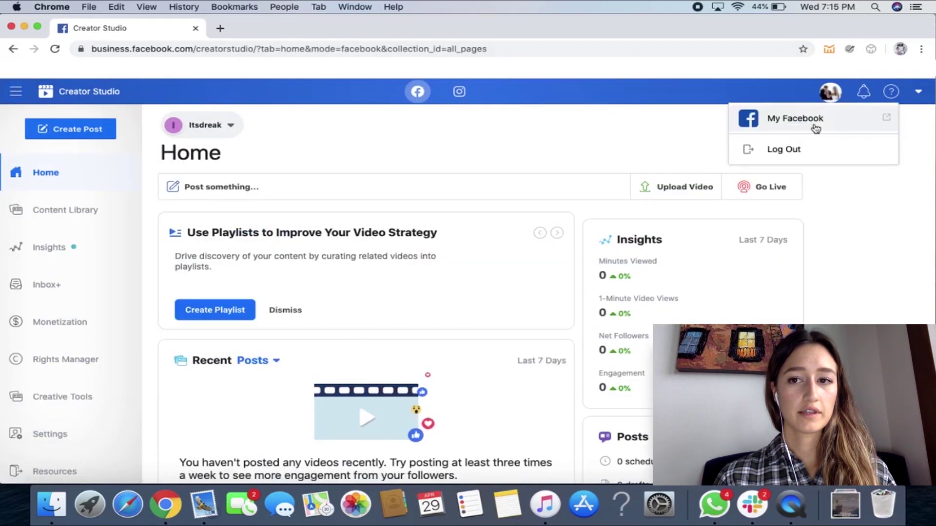
pyautogui.click(756, 126)
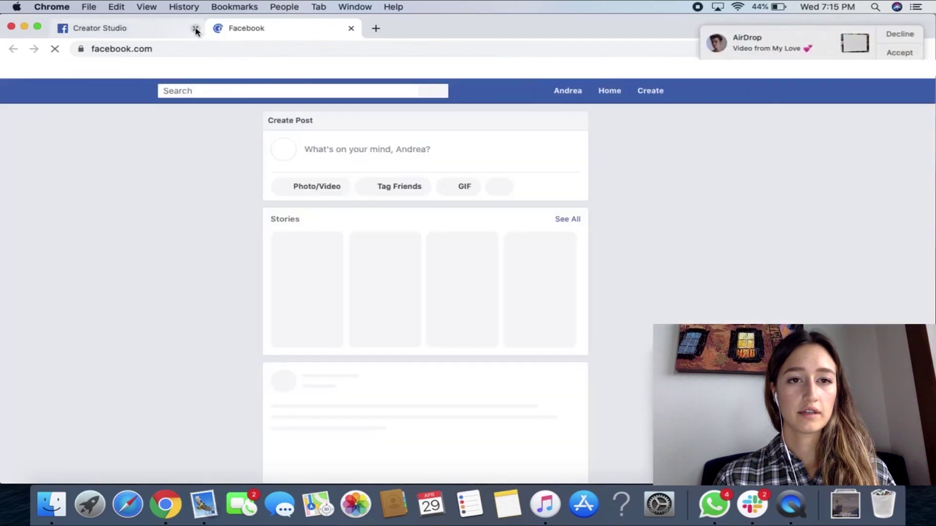
pyautogui.click(199, 33)
pyautogui.click(196, 28)
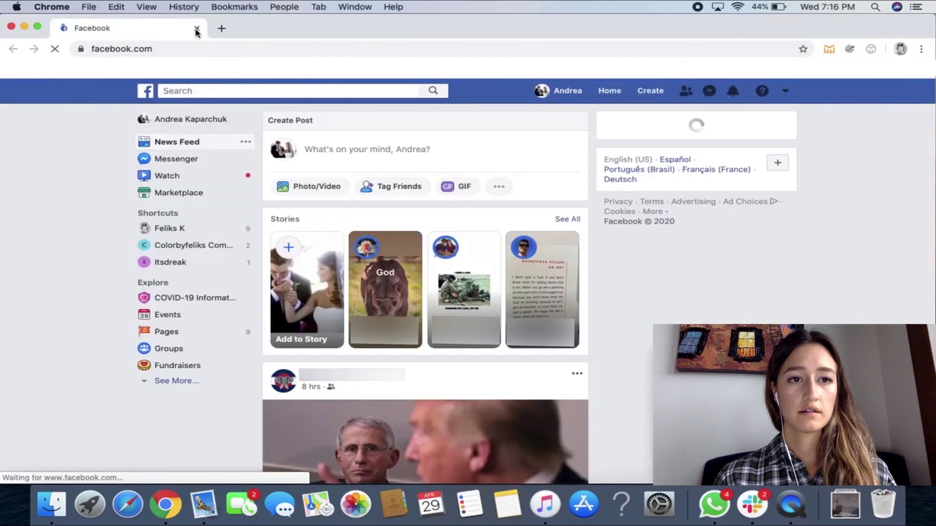
pyautogui.click(157, 266)
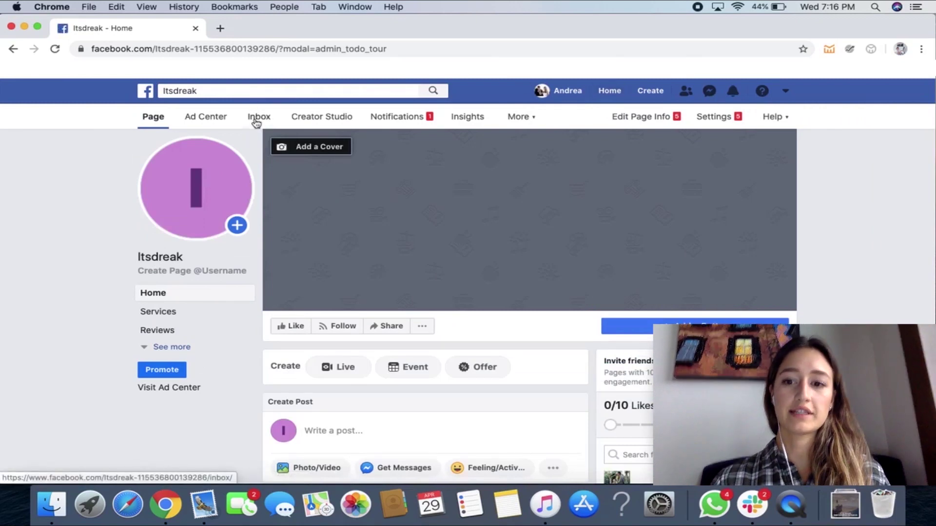
# - Open the Itsdreak page's inbox and view its messages and Facebook comments
pyautogui.click(256, 118)
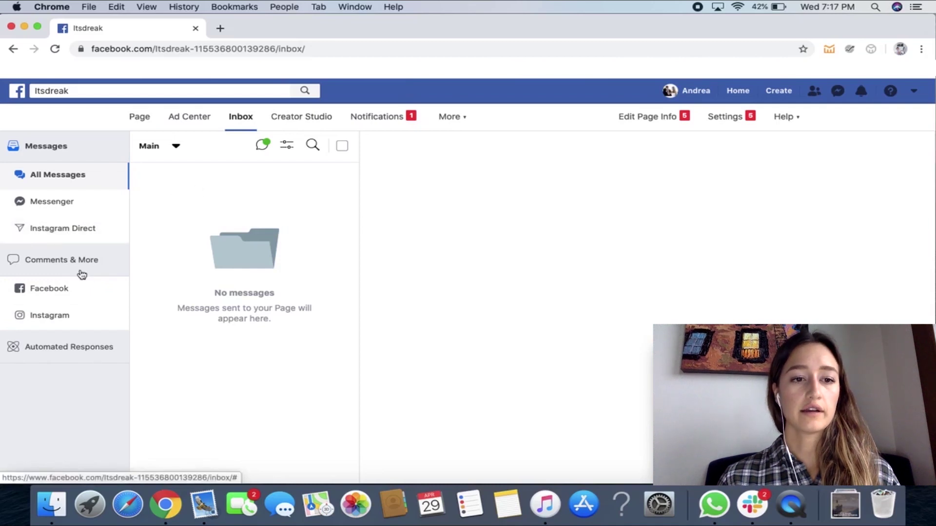
pyautogui.click(55, 266)
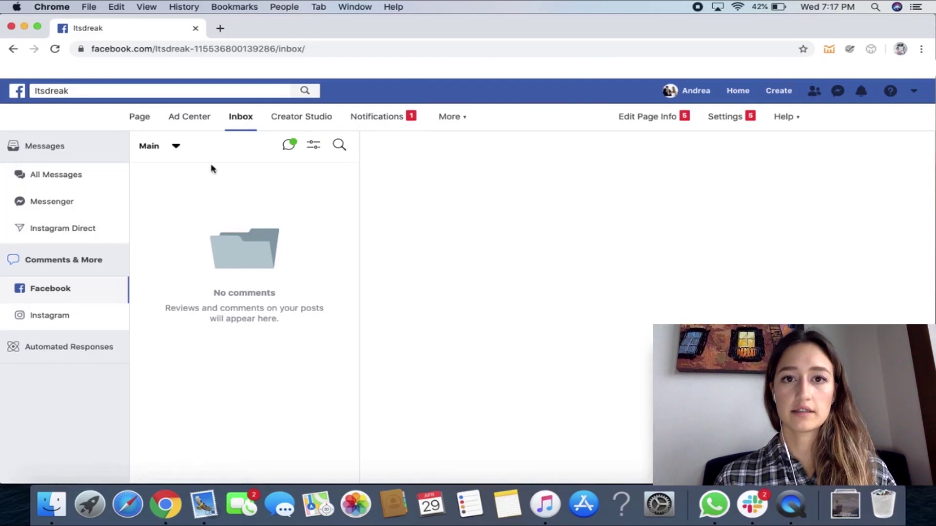
# - Examine the Ad Center overview, including the advertising summary and performance section
pyautogui.click(195, 122)
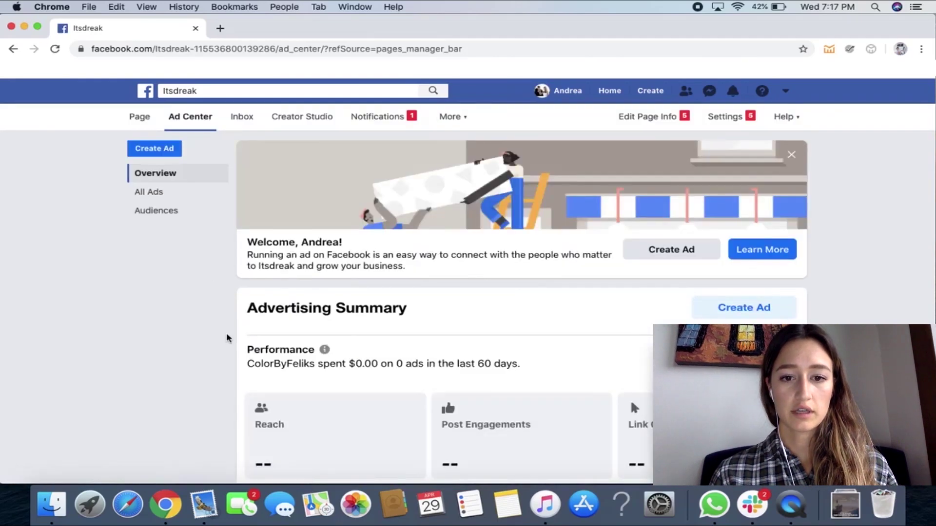
pyautogui.scroll(-2, 227, 336)
pyautogui.scroll(-5, 227, 335)
pyautogui.scroll(7, 227, 336)
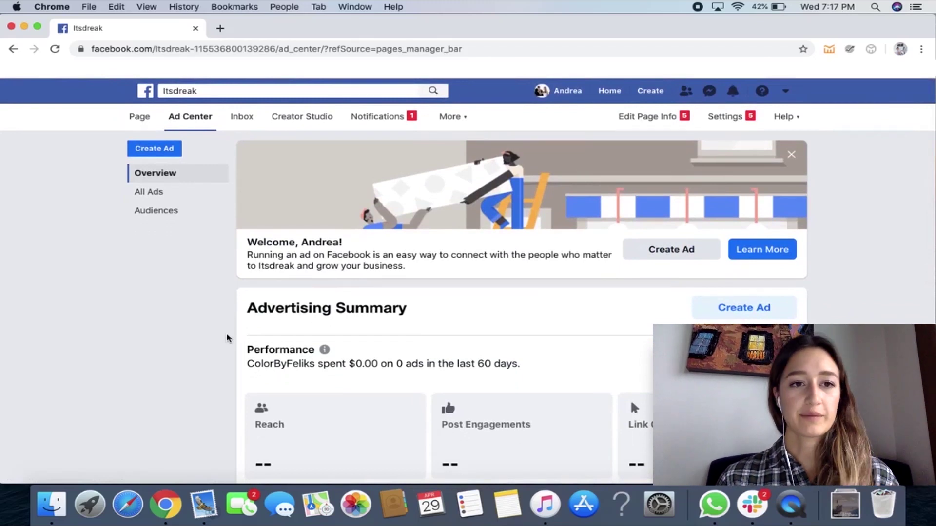
# - Return to the Itsdreak page's home and review its post creation, events and friend invitation sections
pyautogui.click(140, 126)
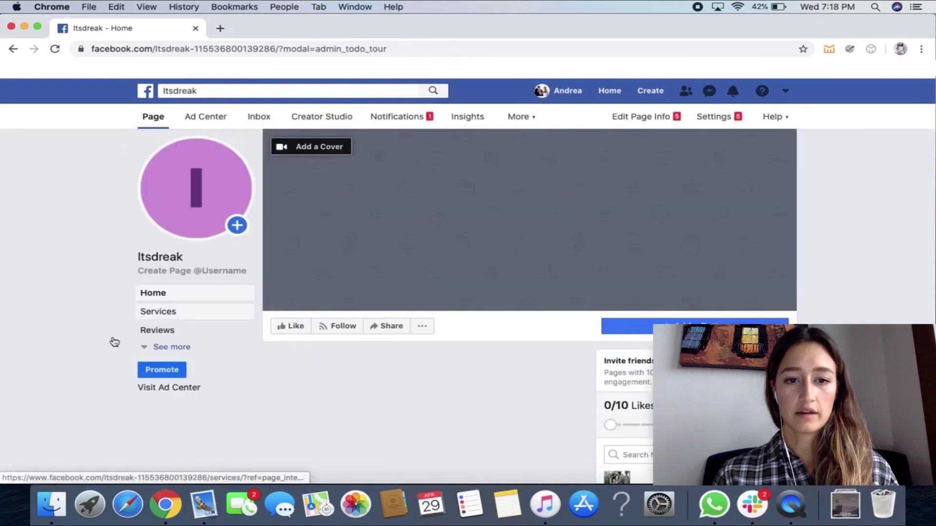
pyautogui.scroll(-3, 587, 388)
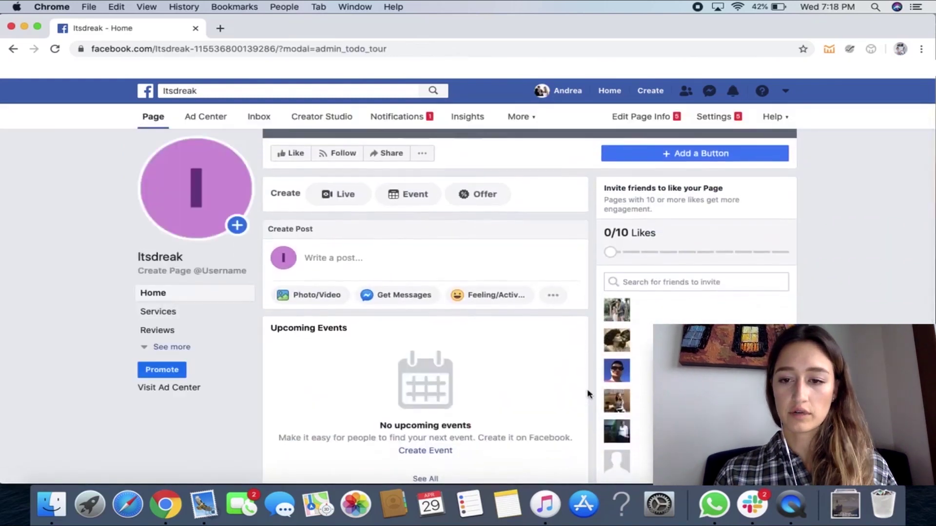
pyautogui.scroll(-2, 588, 394)
pyautogui.scroll(-3, 588, 393)
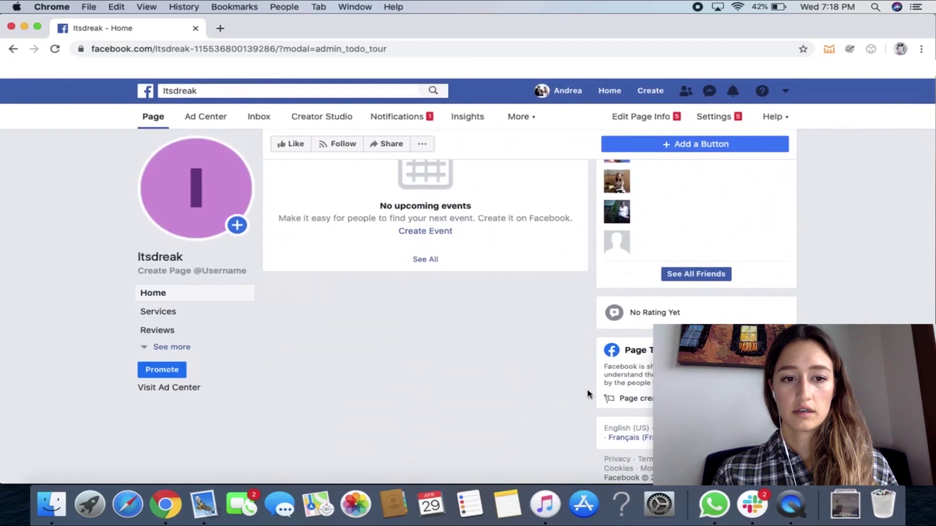
pyautogui.scroll(10, 588, 394)
pyautogui.scroll(-1, 587, 394)
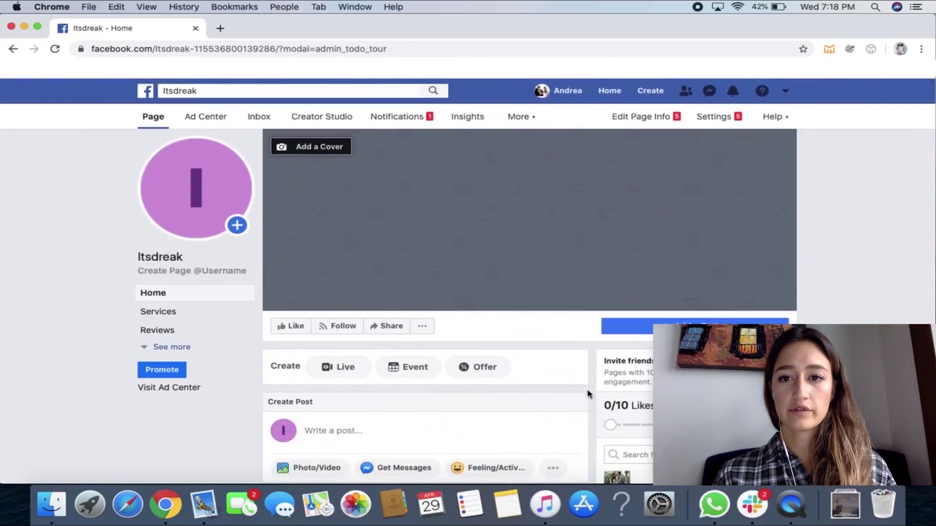
# - Open the Itsdreak page's information settings and review the description and contact fields and the list of settings sections
pyautogui.click(641, 118)
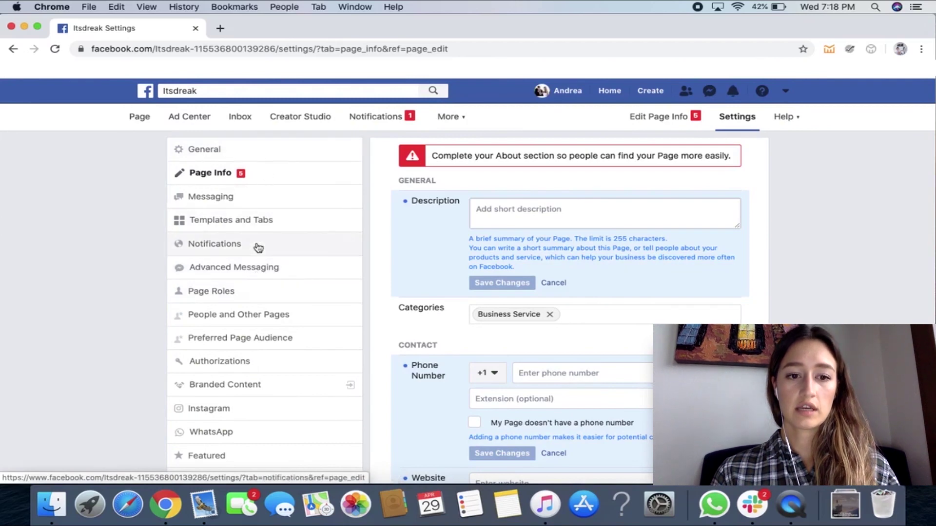
pyautogui.scroll(-3, 256, 246)
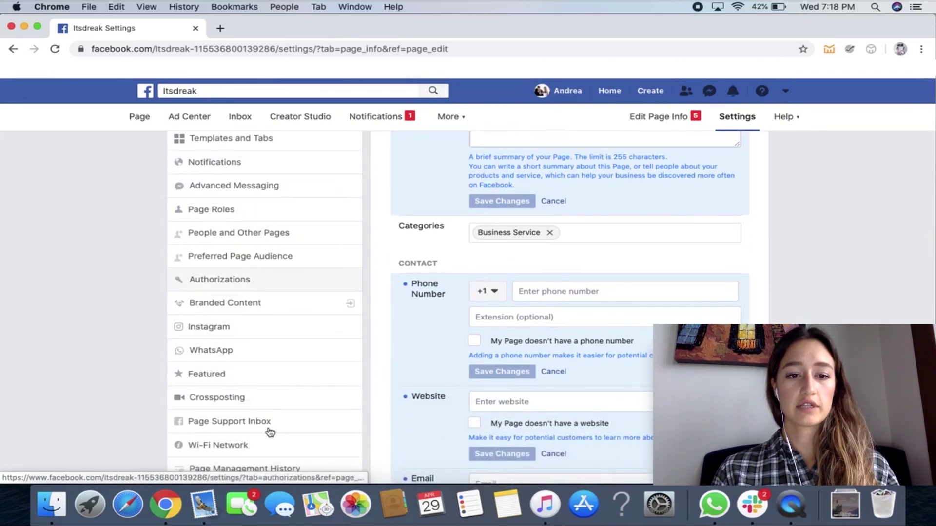
pyautogui.scroll(3, 271, 380)
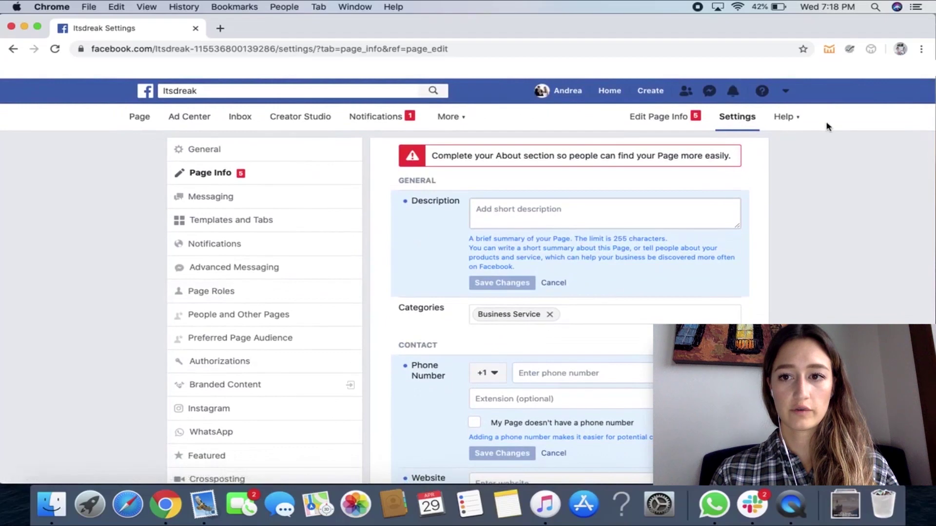
# - Examine the page's general settings, including the expanded Visitor Posts options and the messaging, tagging, moderation and page removal entries
pyautogui.click(735, 119)
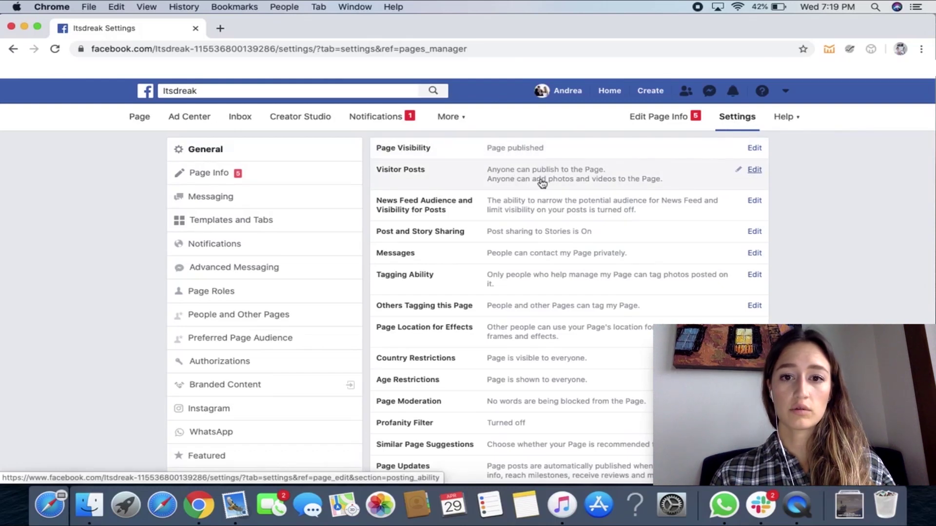
pyautogui.click(754, 171)
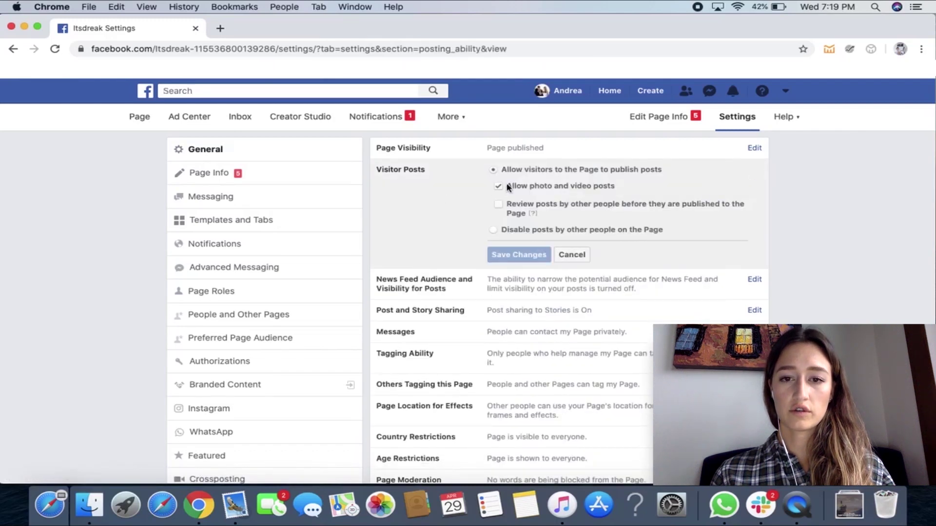
pyautogui.scroll(-5, 498, 231)
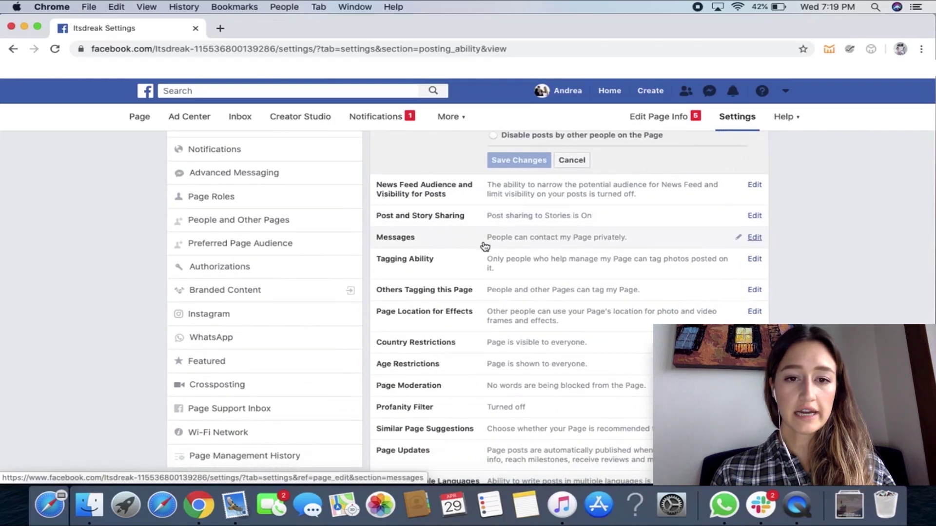
pyautogui.scroll(-1, 485, 246)
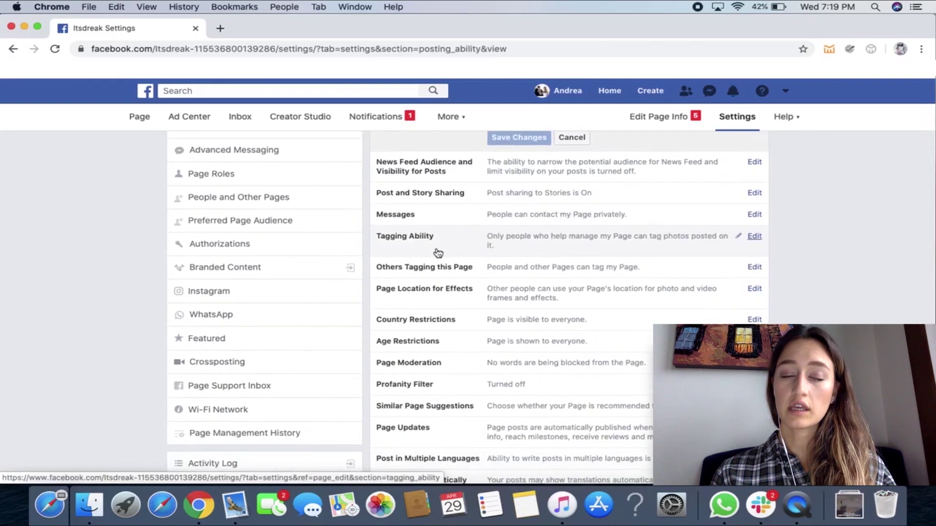
pyautogui.scroll(-1, 438, 252)
pyautogui.scroll(-3, 438, 252)
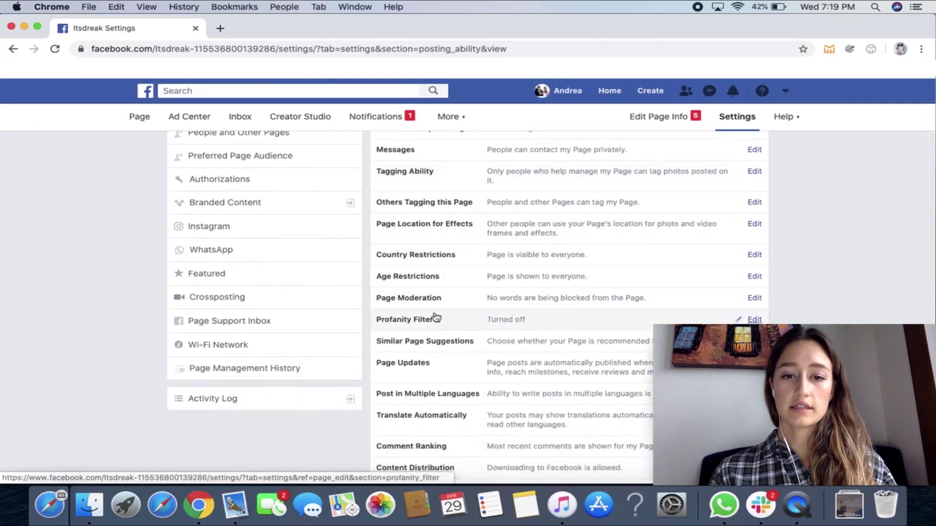
pyautogui.scroll(-3, 436, 316)
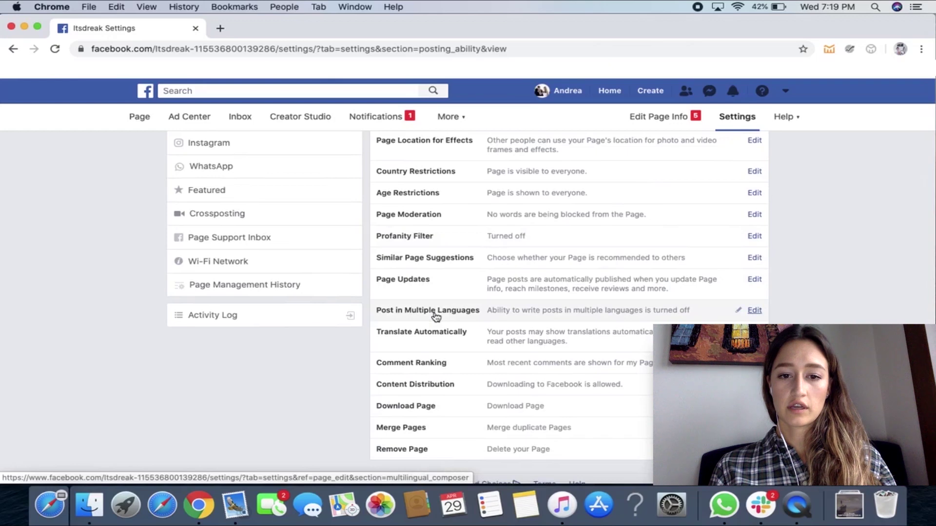
pyautogui.scroll(12, 441, 361)
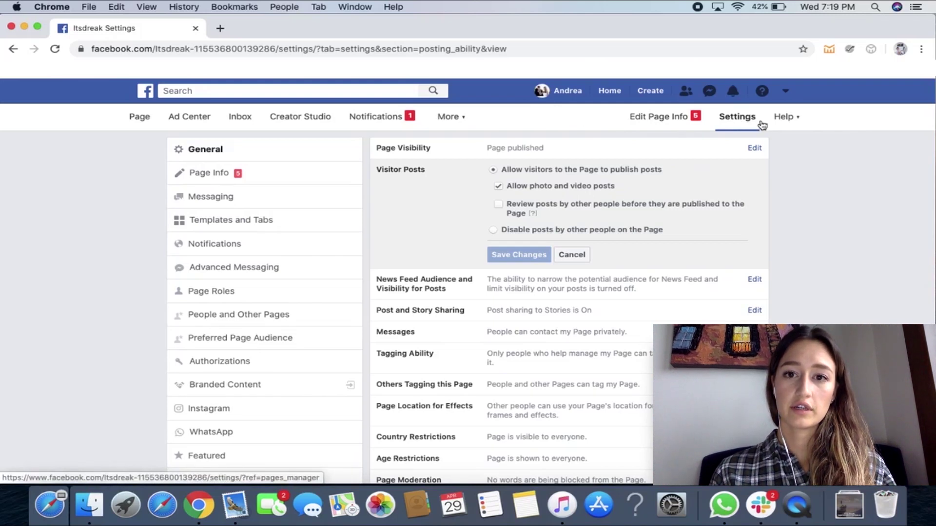
# - Go from the Facebook home feed to the personal Business Manager account and open its Business Settings
pyautogui.click(608, 97)
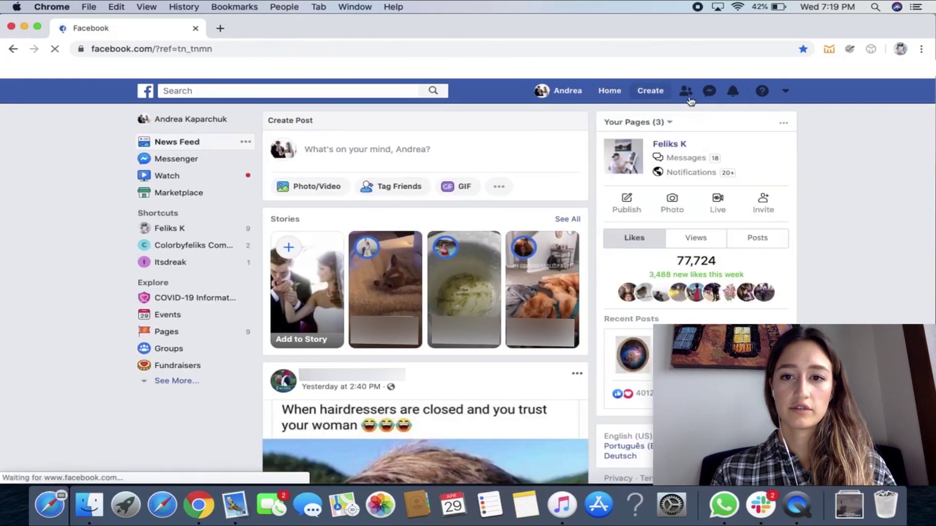
pyautogui.click(786, 93)
pyautogui.scroll(-2, 721, 151)
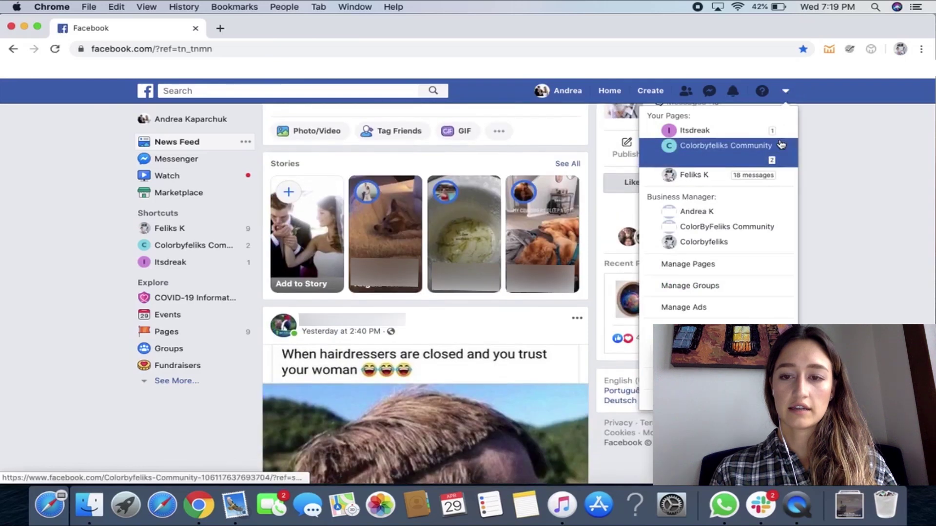
pyautogui.click(722, 214)
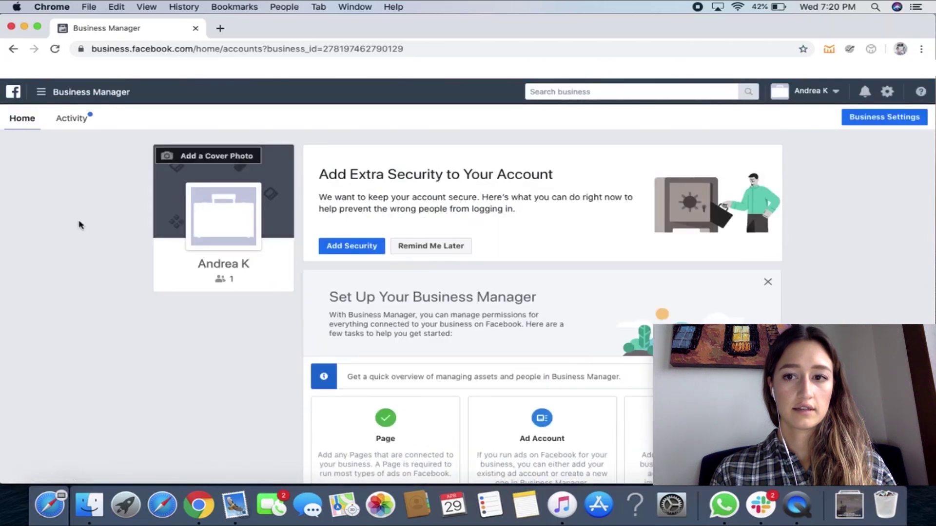
pyautogui.click(41, 93)
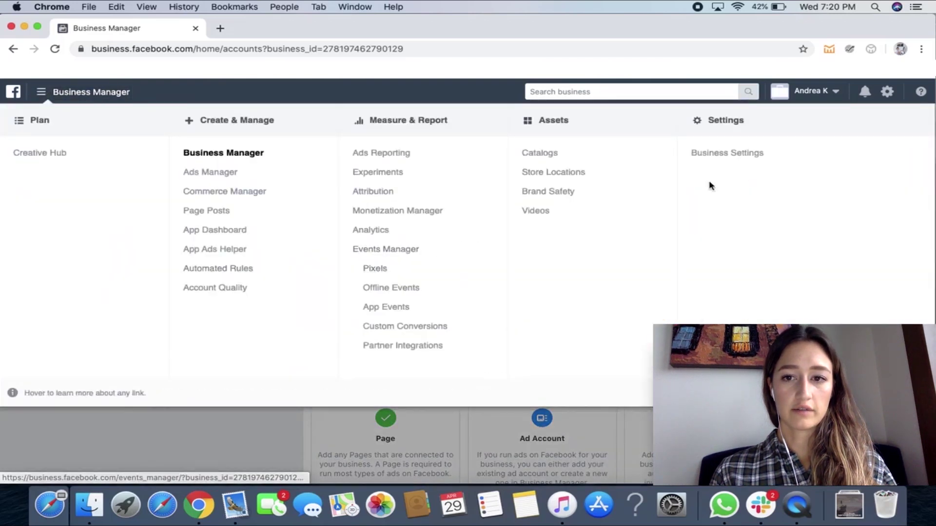
pyautogui.click(729, 155)
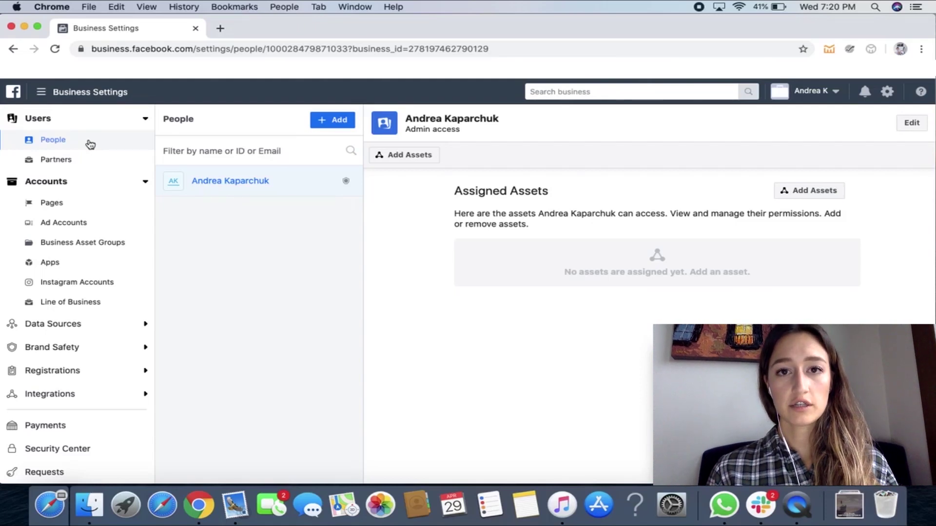
# - View the Invite People form in the business settings, close it and open the Instagram accounts section
pyautogui.click(337, 122)
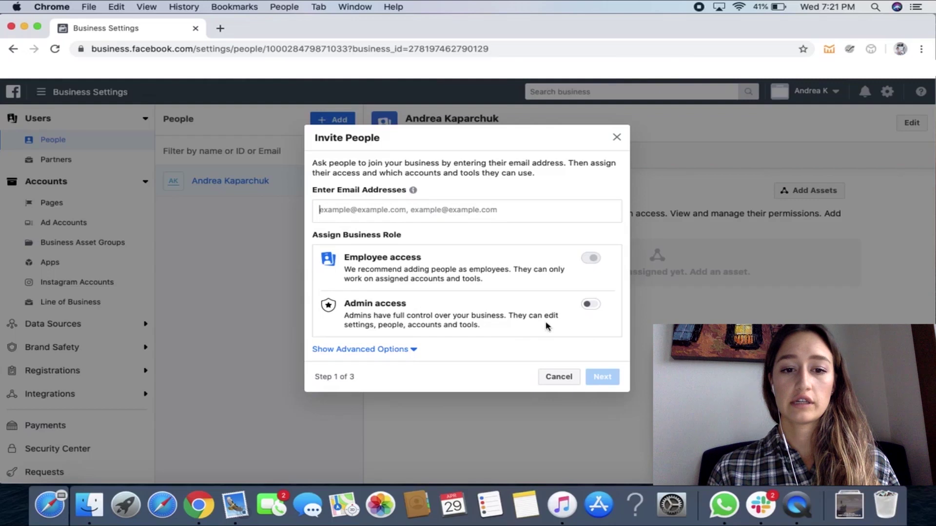
pyautogui.click(617, 137)
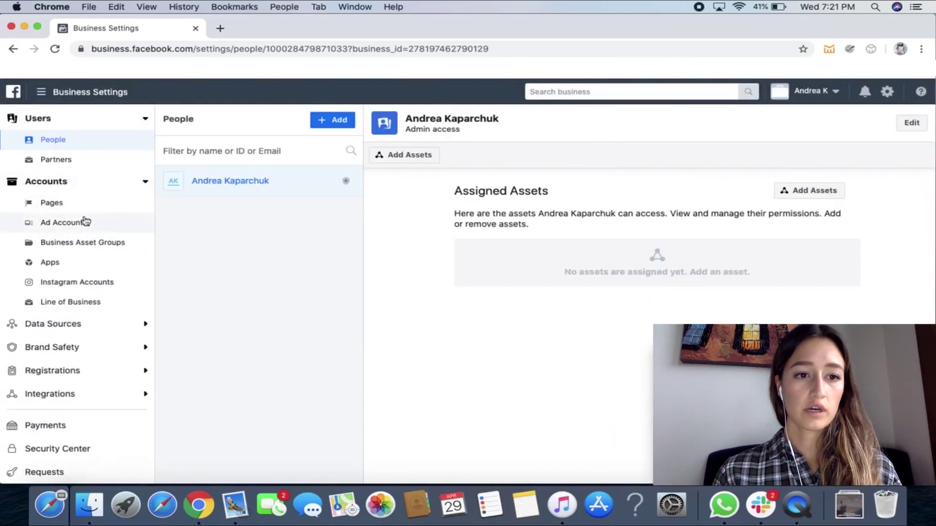
pyautogui.click(108, 288)
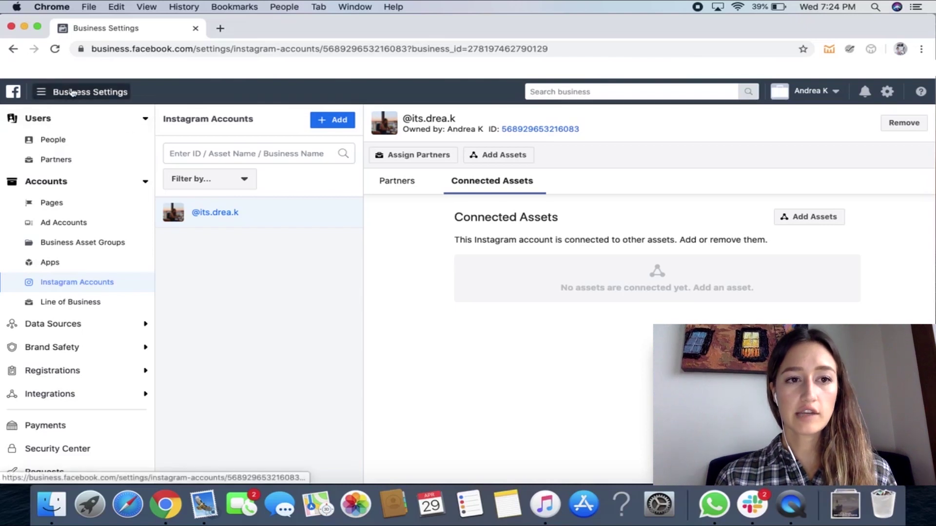
# - Open the Pixels section of Events Manager and view the pixel creation form without creating a pixel
pyautogui.click(90, 92)
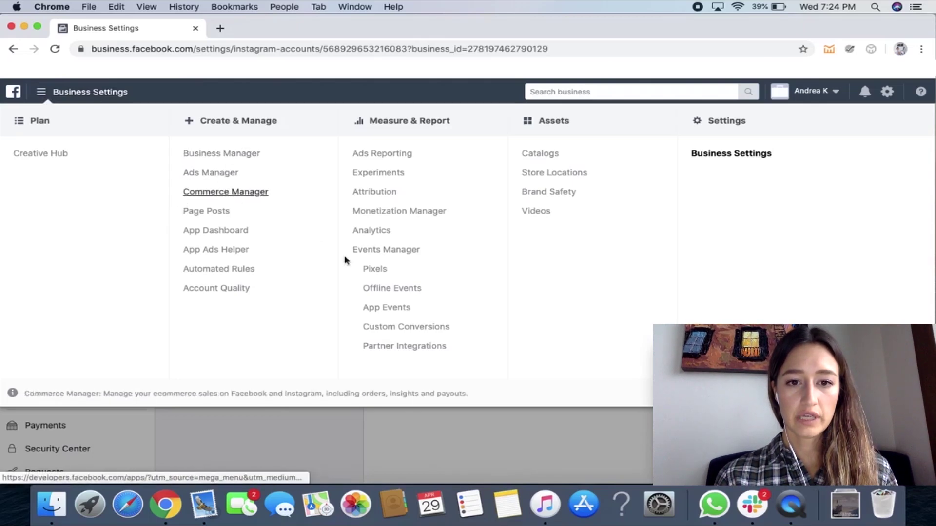
pyautogui.click(376, 271)
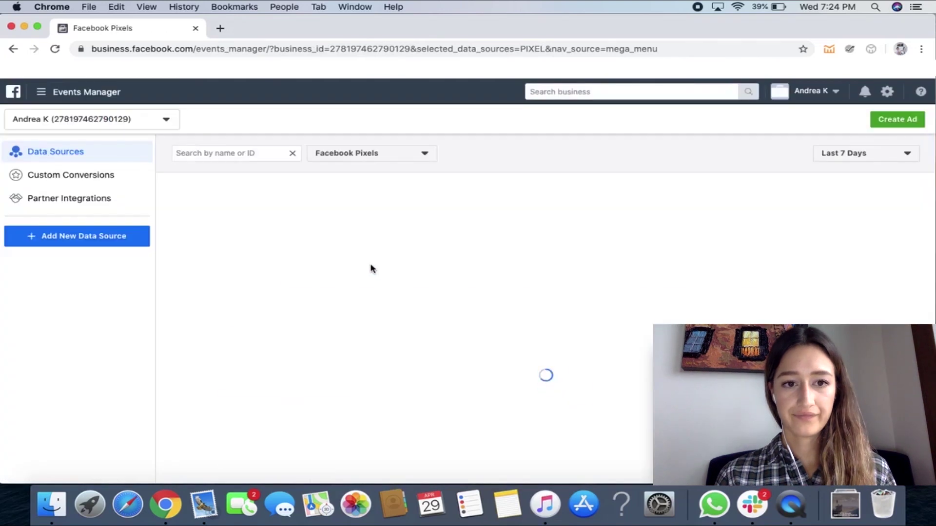
pyautogui.scroll(-3, 248, 247)
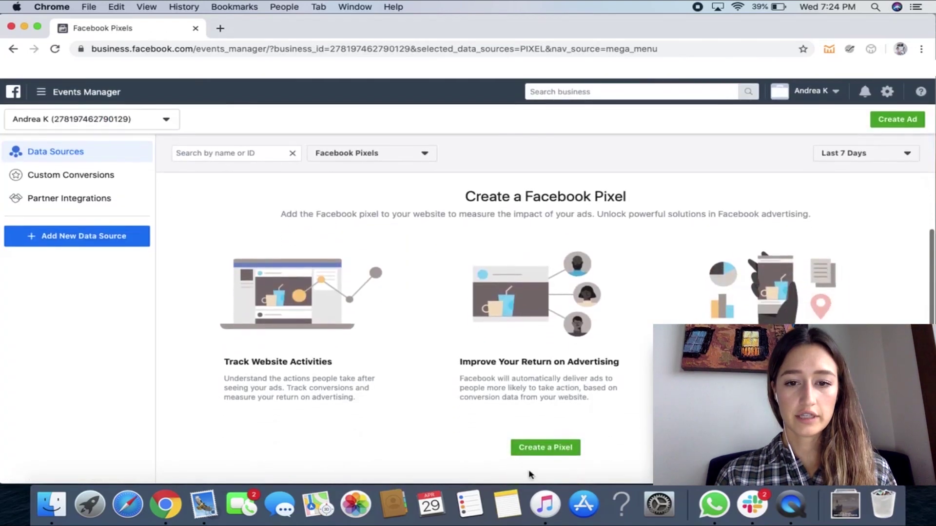
pyautogui.click(540, 450)
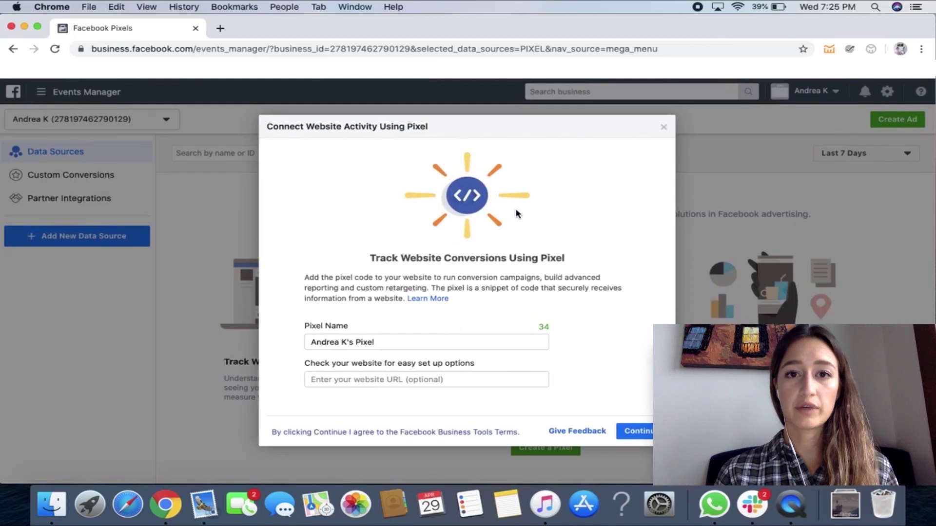
pyautogui.click(663, 127)
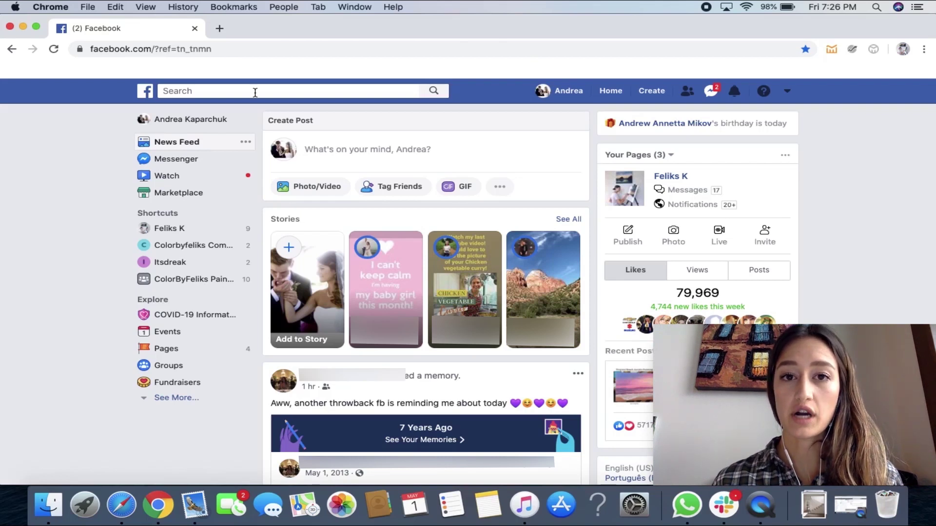
# - Open the ColorByFeliks page from the shortcuts, review its list of sections and view its groups
pyautogui.click(187, 230)
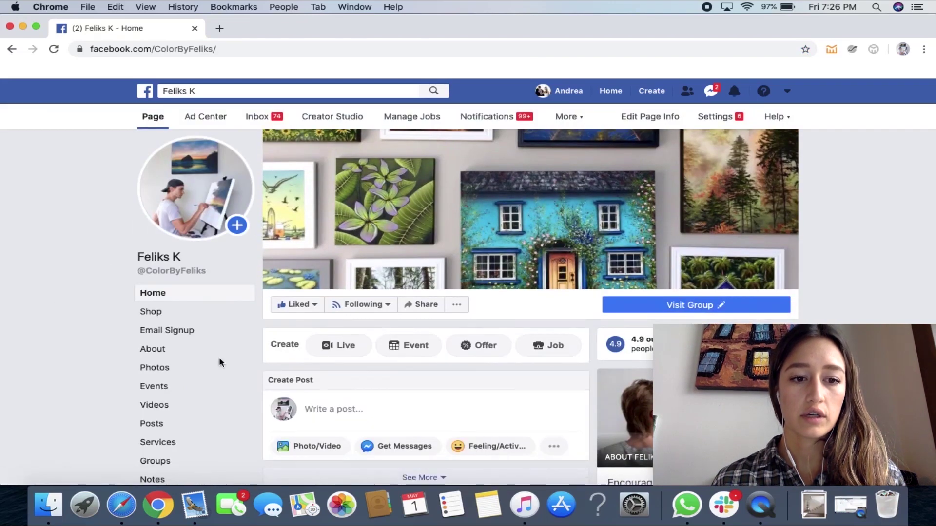
pyautogui.scroll(-3, 234, 366)
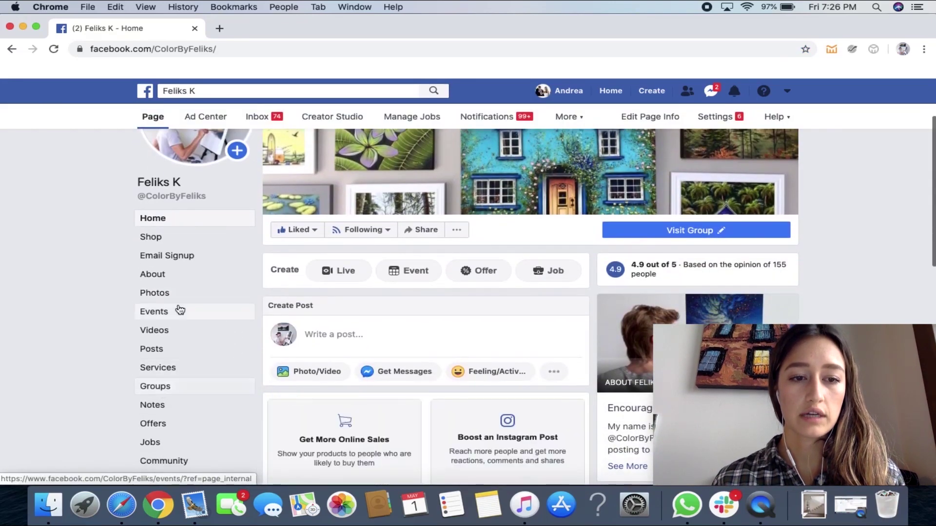
pyautogui.scroll(2, 179, 309)
pyautogui.scroll(-3, 180, 309)
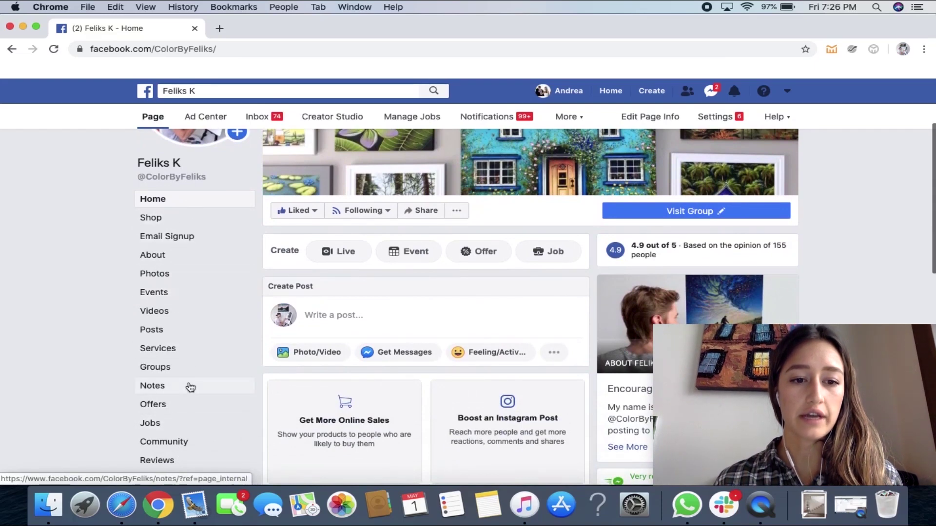
pyautogui.click(170, 367)
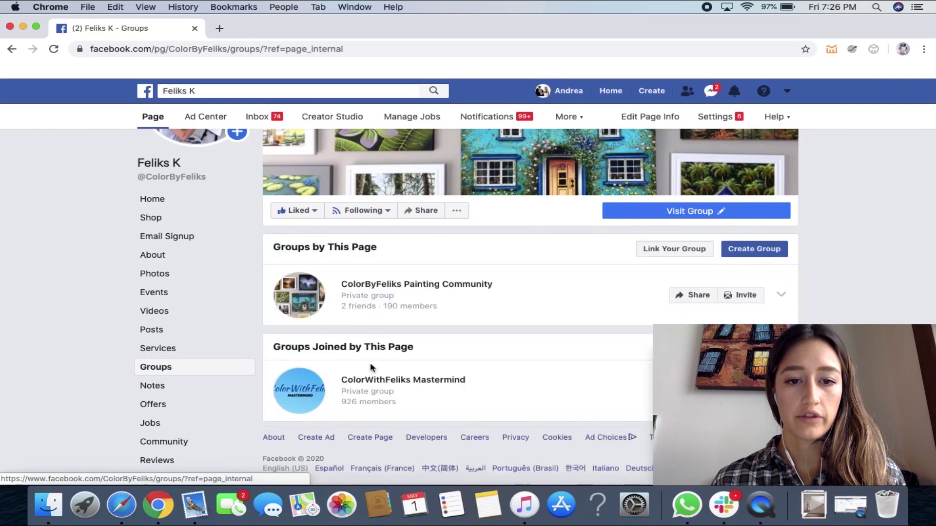